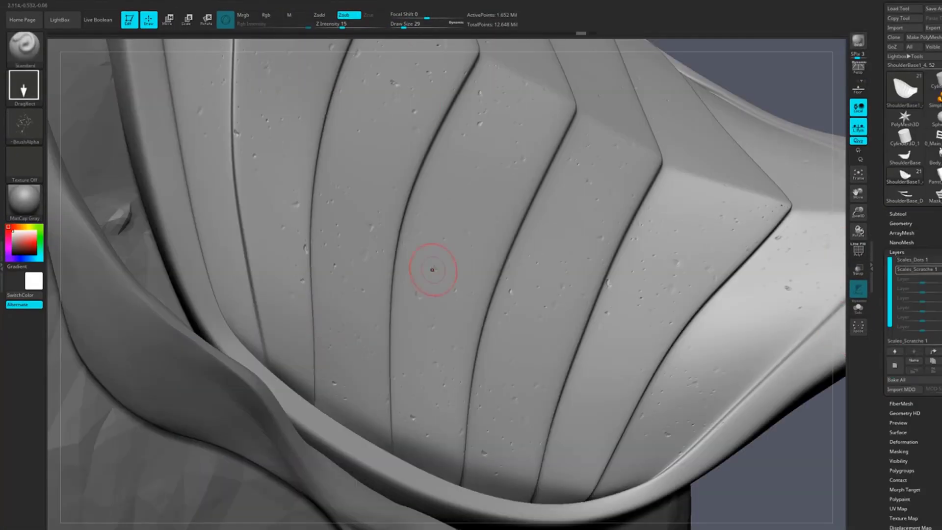
Stamp crack detail onto the shoulder armour scales with a dragged crack alpha.
left_click_drag(450, 211, 481, 216)
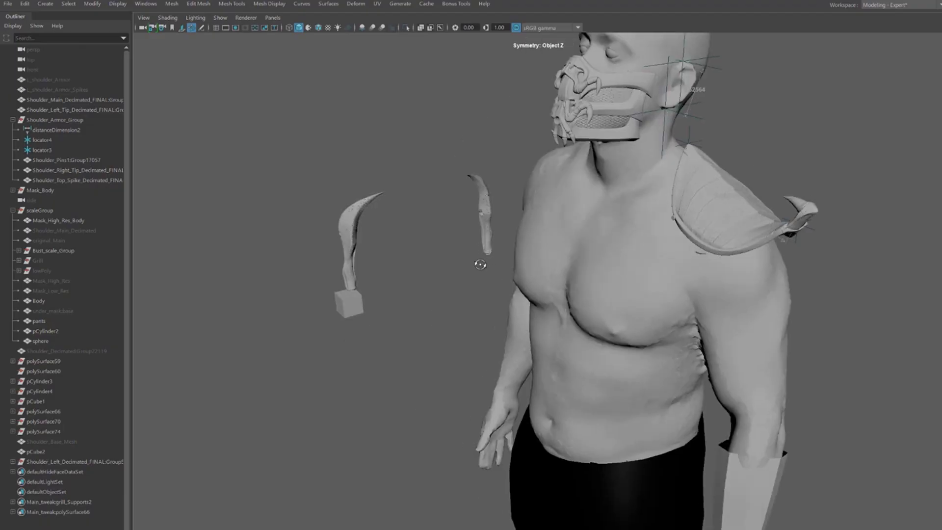
left_click_drag(479, 265, 460, 282, "alt")
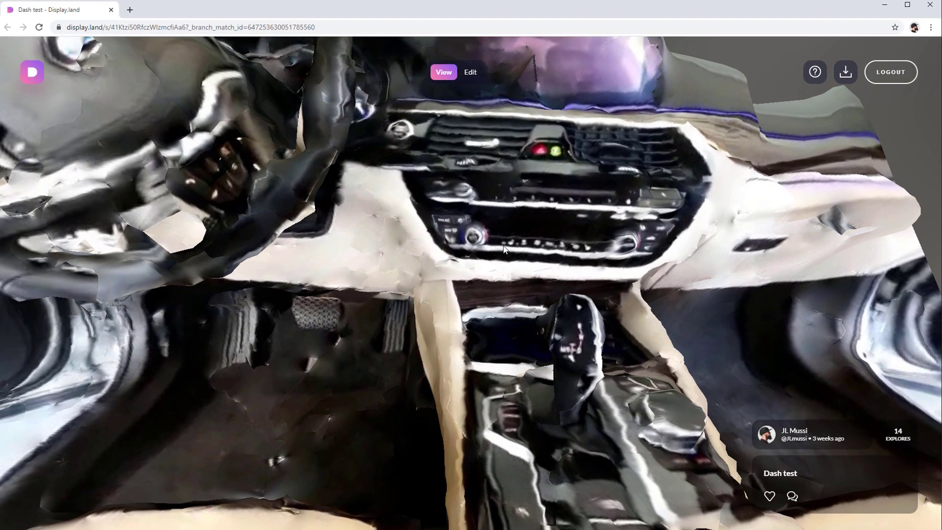
Turn the Dash car-interior scan to the steering wheel and download it as an OBJ 3D Mesh.
left_click_drag(498, 250, 544, 244)
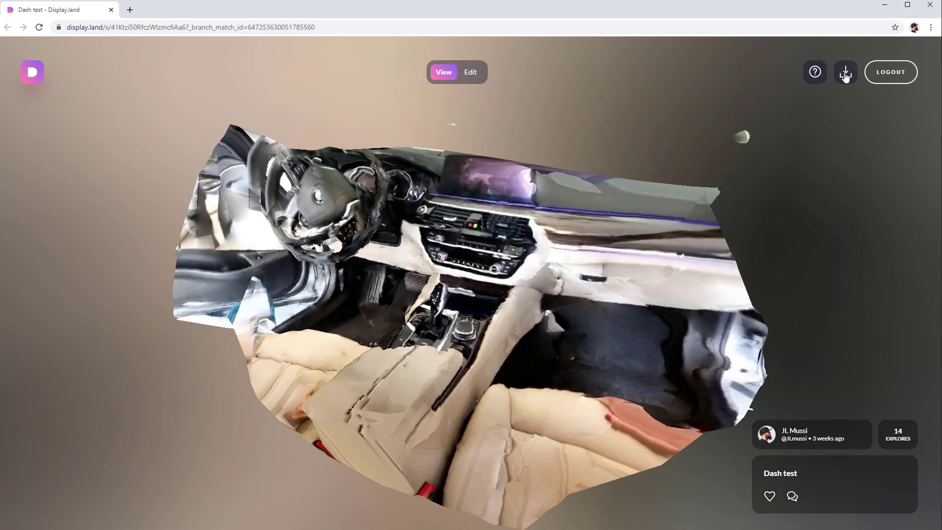
left_click(846, 74)
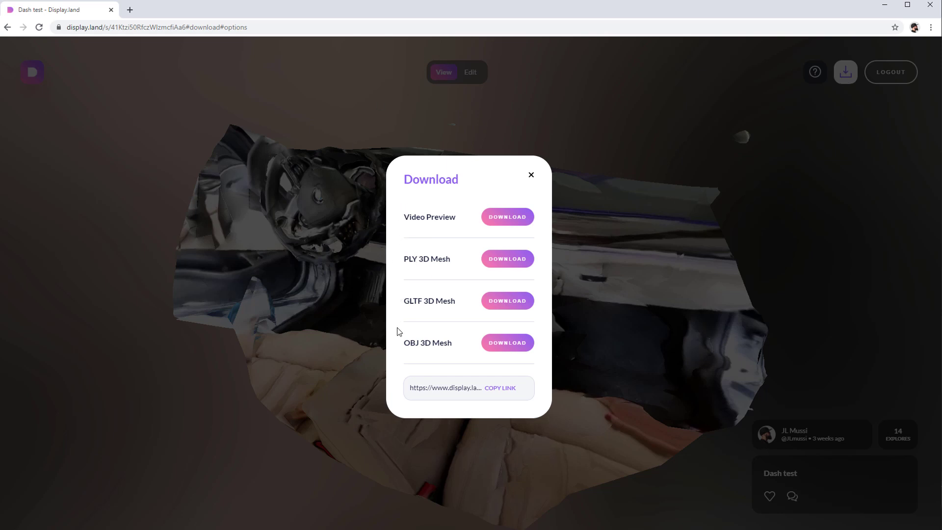
left_click(504, 344)
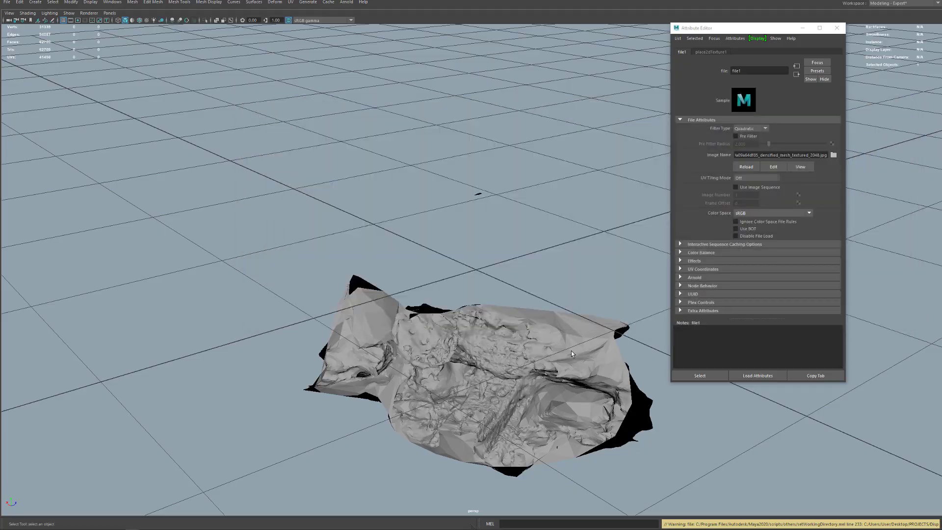
Import the downloaded OBJ scan, close the Attribute Editor and maximize the Top view.
left_click(525, 352)
left_click(494, 256)
left_click_drag(494, 256, 442, 227, "alt")
left_click(841, 28)
left_click_drag(535, 256, 513, 261, "alt")
scroll(513, 260, "down", 10)
key("space")
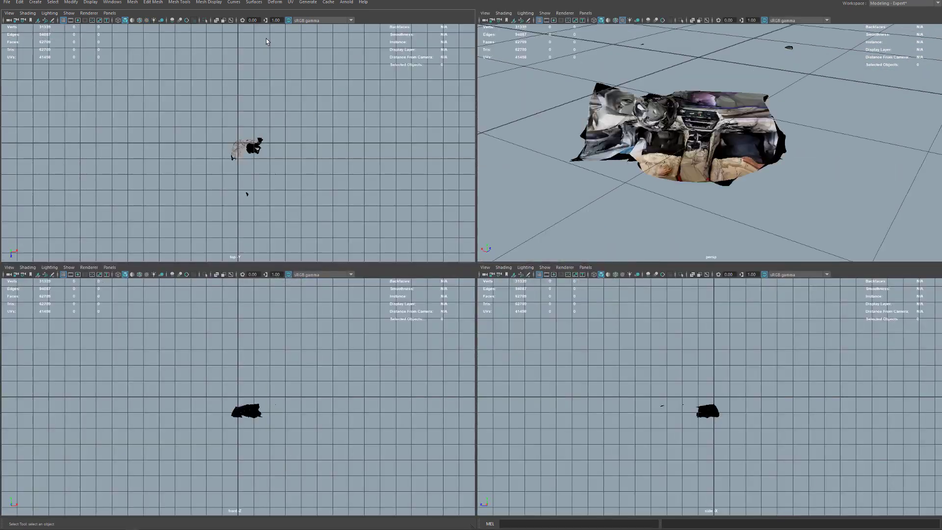
key("space")
Rotate the textured scan mesh -26.386° to square it with the grid, then frame it in perspective.
left_click(485, 290)
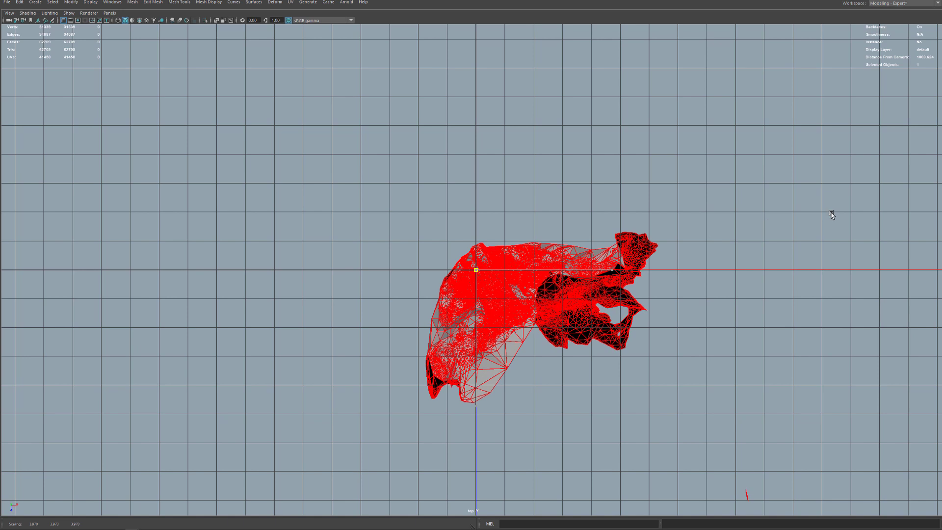
key("e")
key("ctrl+z")
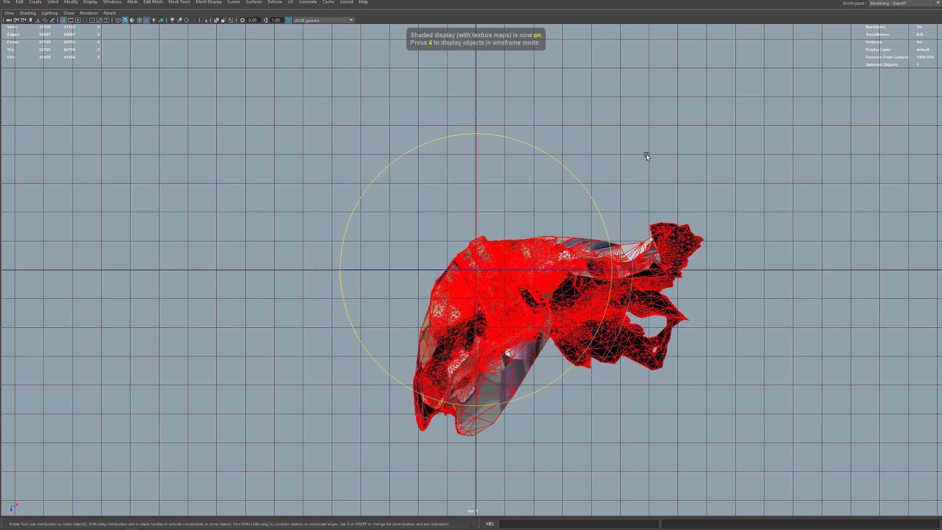
key("shift+z")
left_click_drag(581, 157, 625, 220)
scroll(625, 219, "up", 5)
left_click(291, 134)
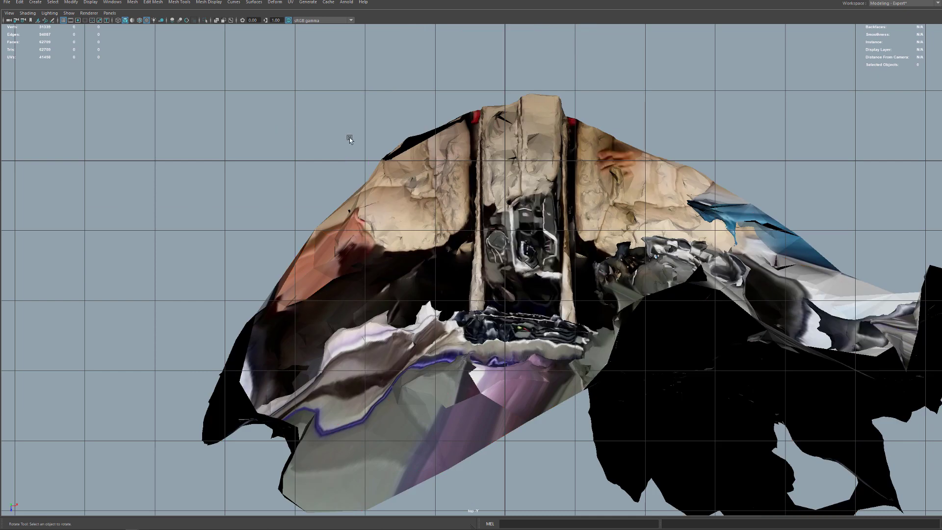
left_click(533, 182)
right_click_drag(452, 179, 427, 172)
scroll(298, 134, "down", 5)
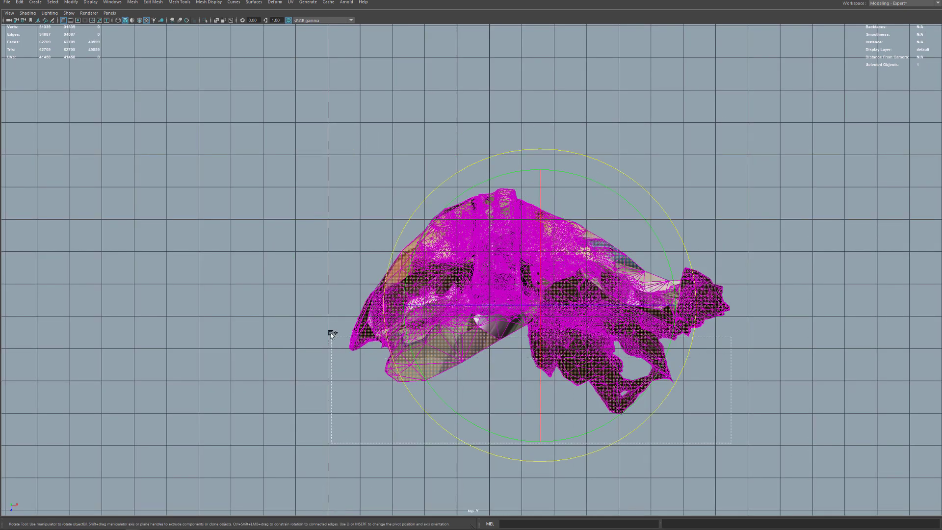
key("space")
key("space")
key("f")
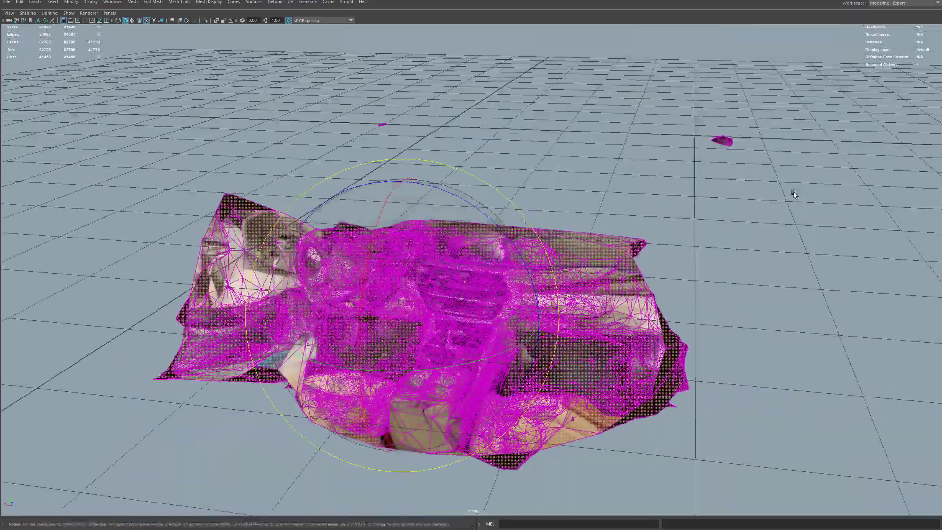
scroll(414, 135, "up", 5)
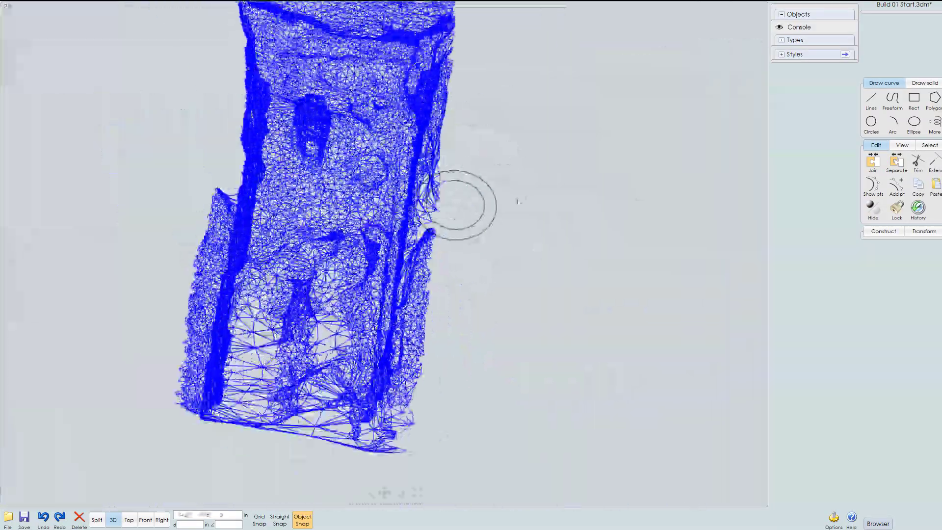
Finish extruding the two circles into the ring.
scroll(505, 252, "up", 5)
scroll(510, 320, "down", 3)
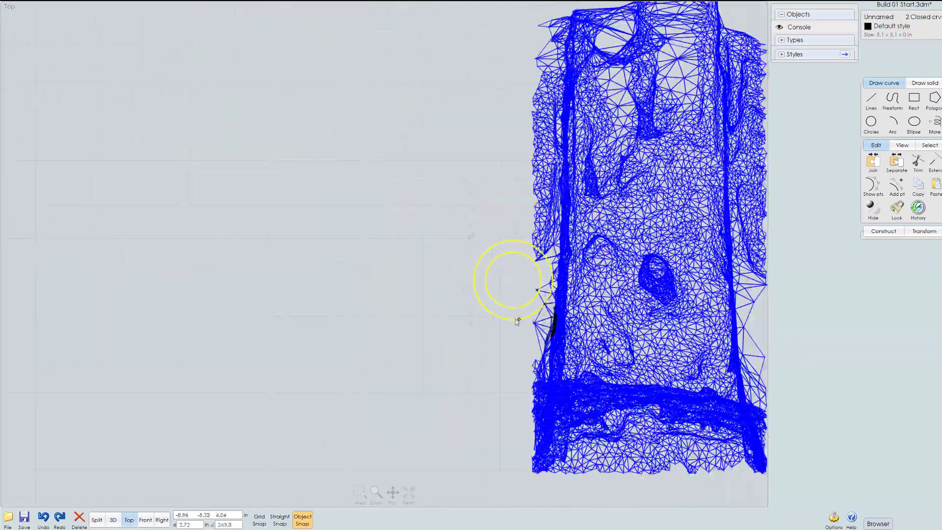
right_click_drag(518, 298, 596, 258)
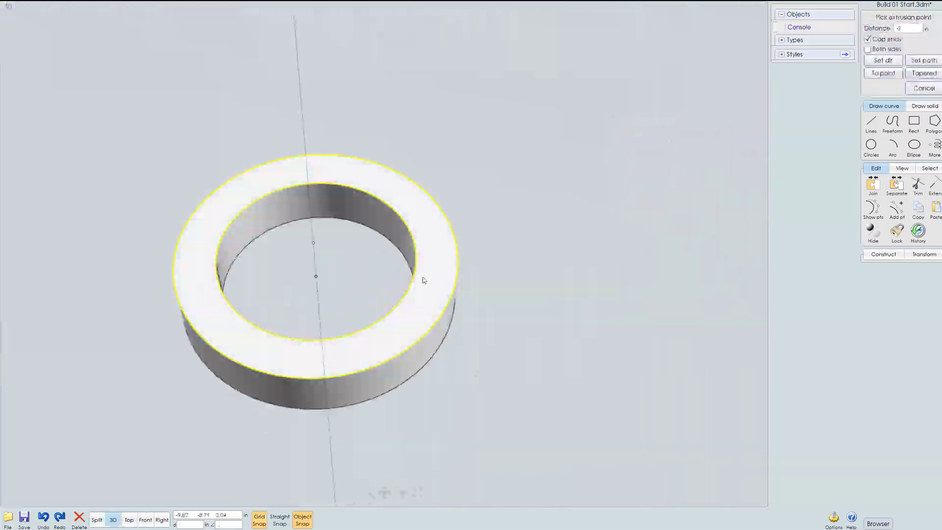
left_click(425, 278)
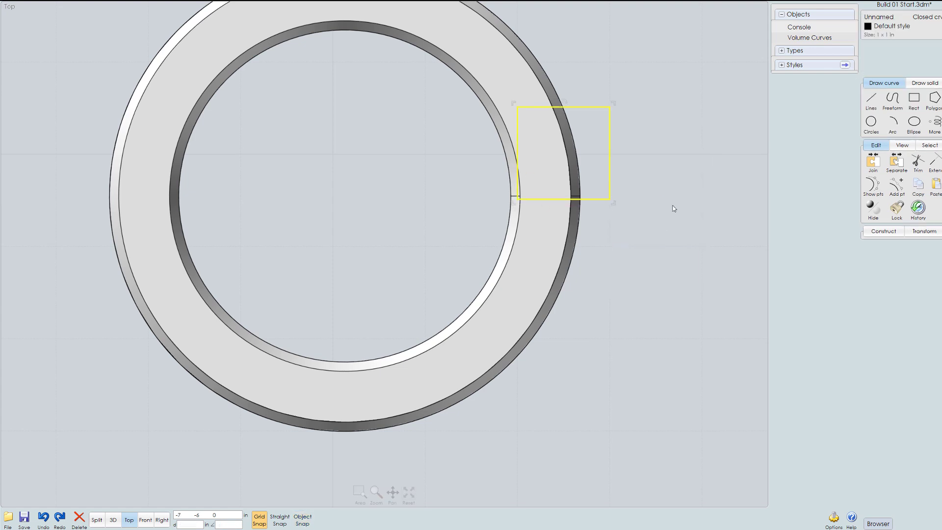
Keep only the rectangle selected, then pick a ring face from a side view.
scroll(553, 254, "up", 4)
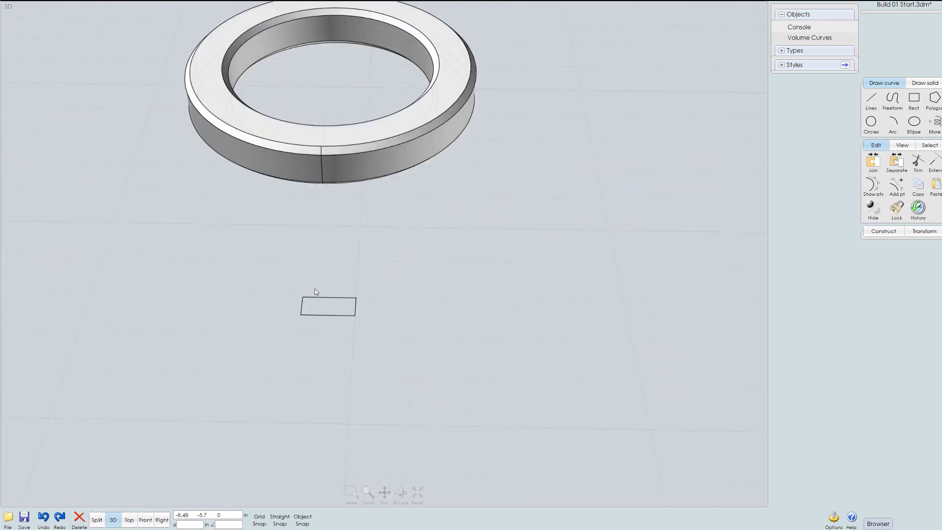
left_click(356, 171)
left_click(357, 171, "ctrl")
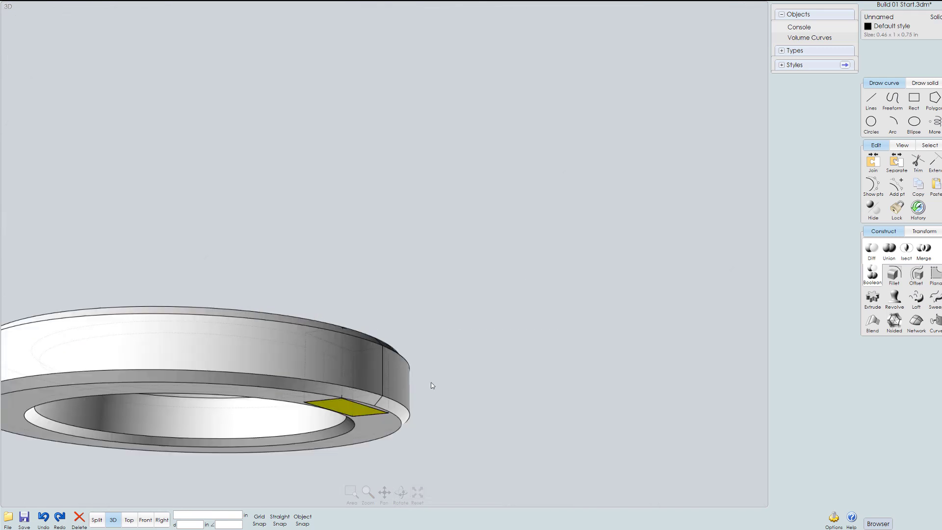
right_click_drag(431, 385, 520, 254)
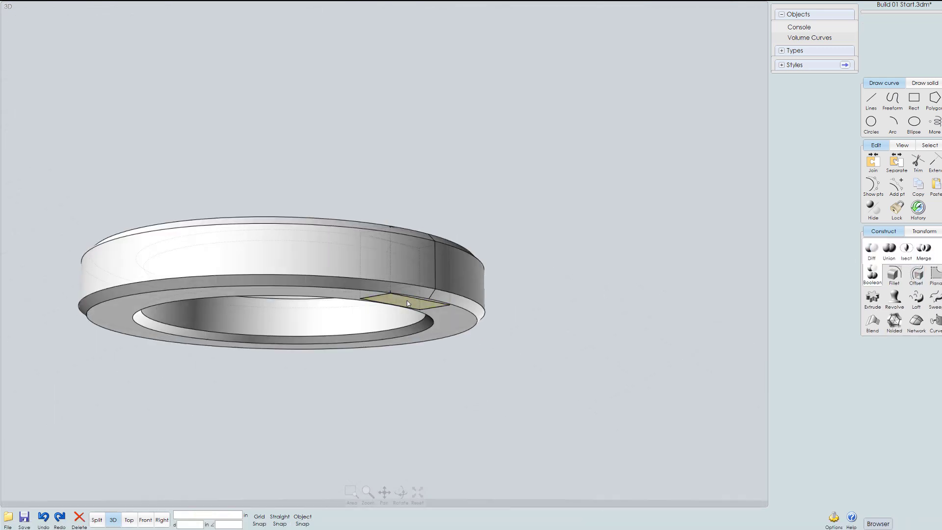
left_click(376, 330)
scroll(377, 330, "up", 3)
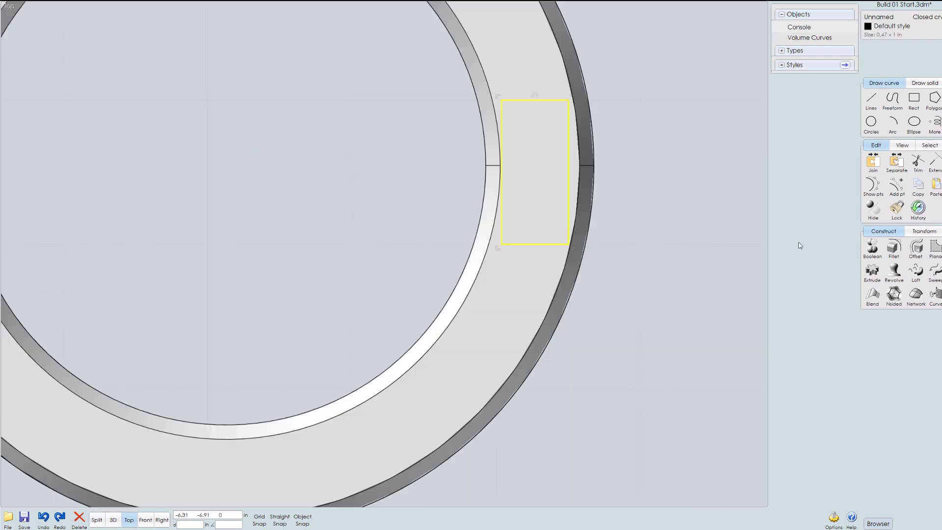
Select the ring for the slot cuts.
left_click(541, 182)
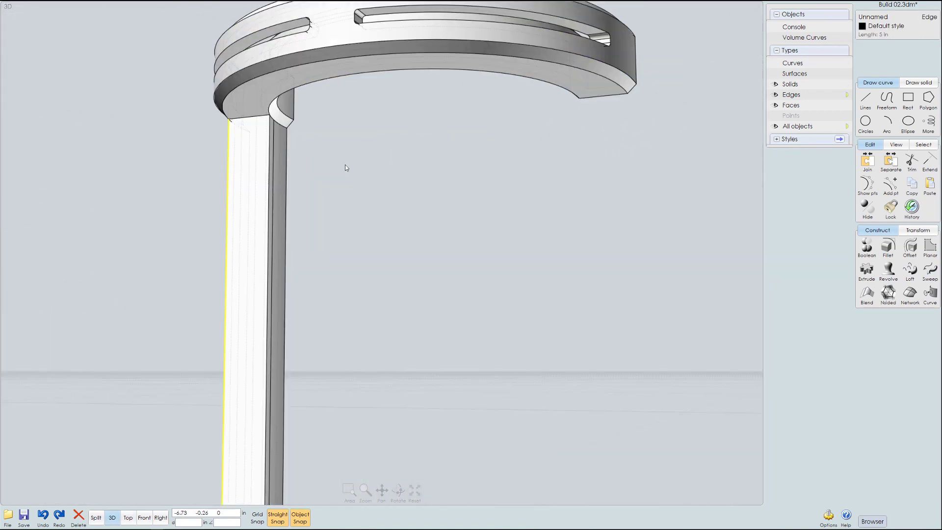
Complete the mirrored ring copy, clear the selection, and view the ring and leg in 3D.
left_click(599, 252)
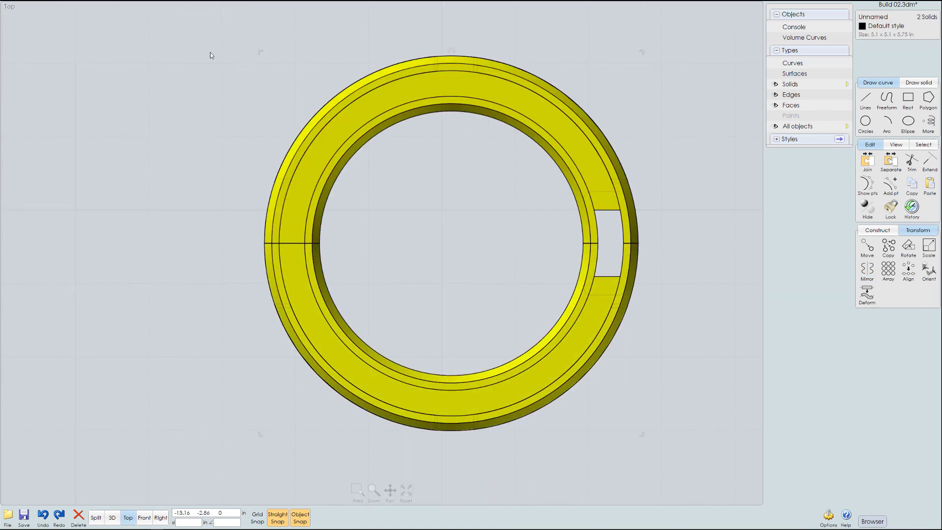
left_click(211, 55)
key("Tab")
right_click_drag(627, 139, 556, 256)
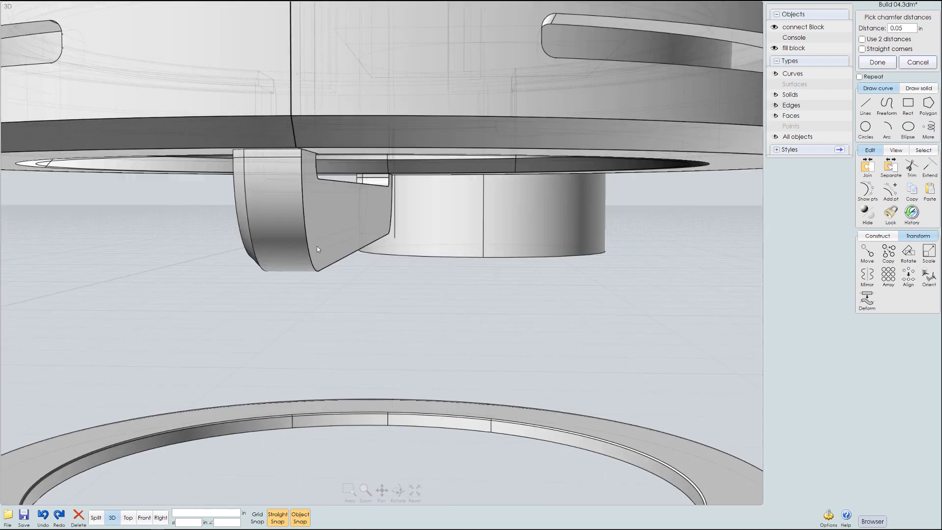
Edit the chamfer distance value, then select the arm solid.
left_click(910, 30)
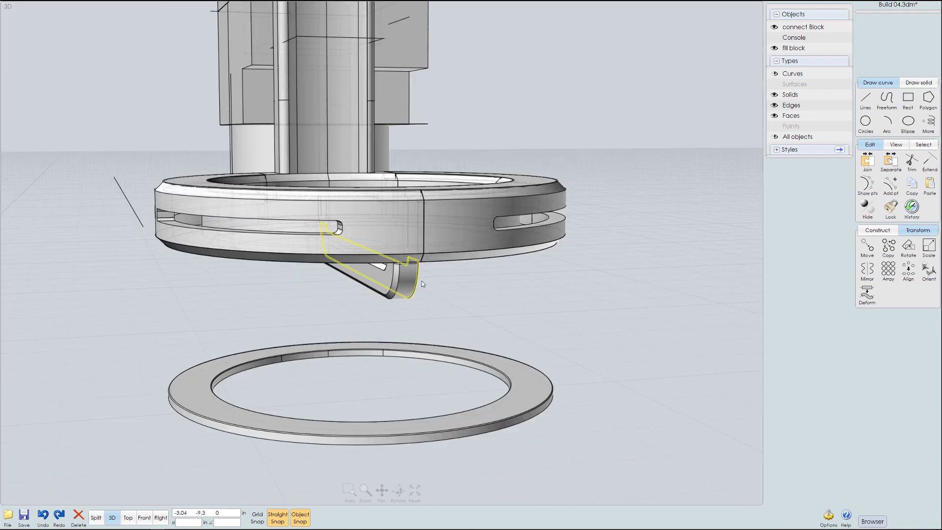
left_click(392, 246)
right_click_drag(393, 246, 363, 201)
scroll(553, 229, "up", 5)
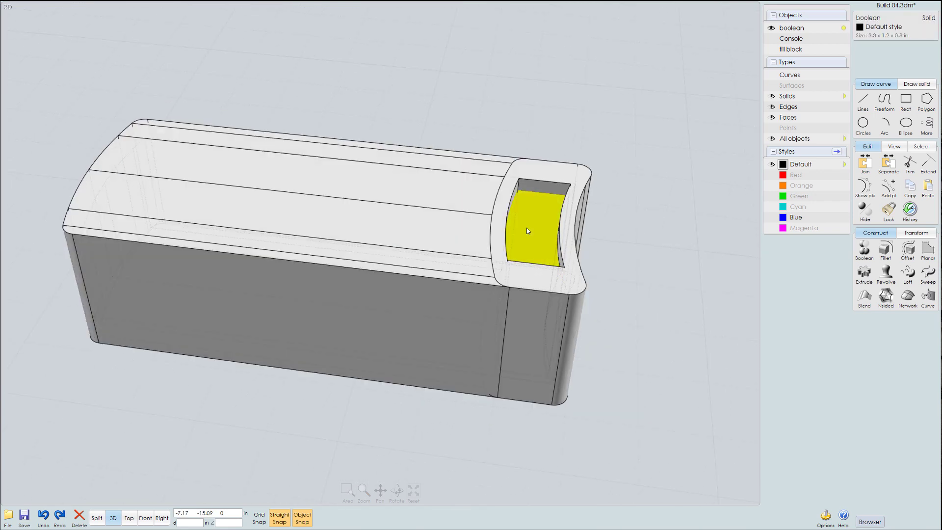
Draw and size a cylindrical peg inside the battery box.
right_click_drag(527, 230, 557, 244)
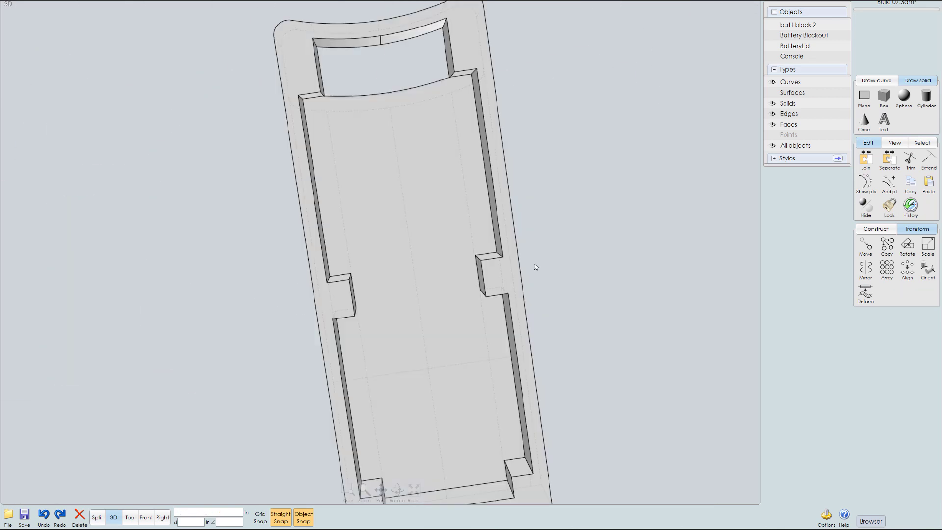
right_click_drag(535, 267, 587, 303)
key("c")
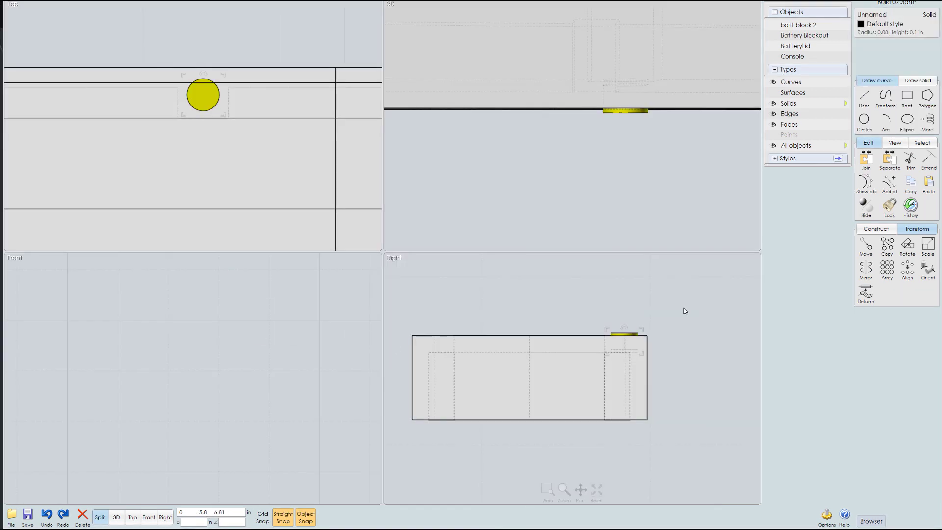
scroll(611, 297, "up", 3)
scroll(616, 149, "up", 3)
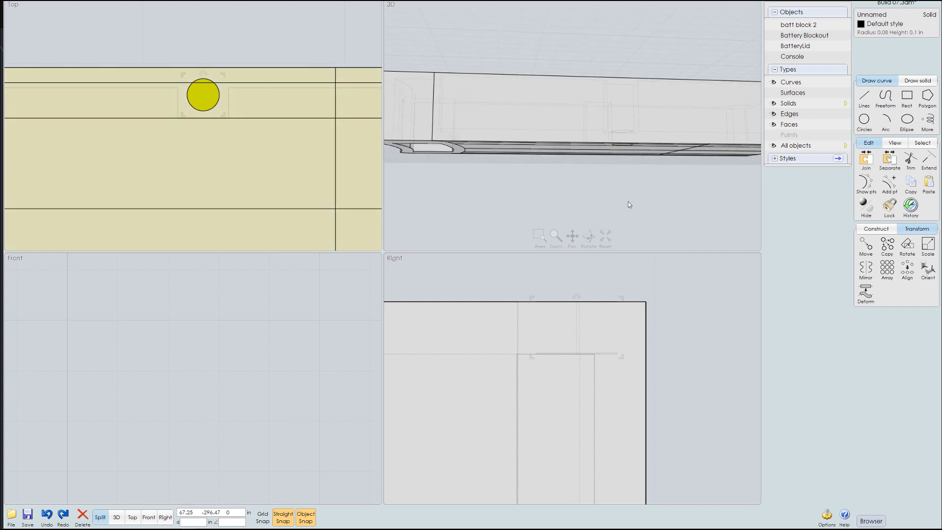
key("Return")
right_click_drag(652, 253, 595, 67)
left_click(646, 196)
right_click_drag(646, 196, 515, 181)
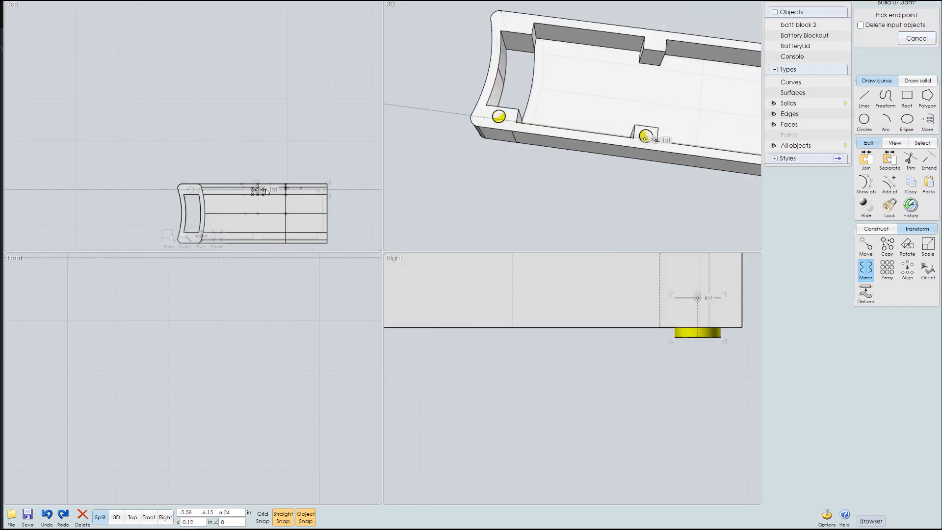
scroll(614, 129, "down", 3)
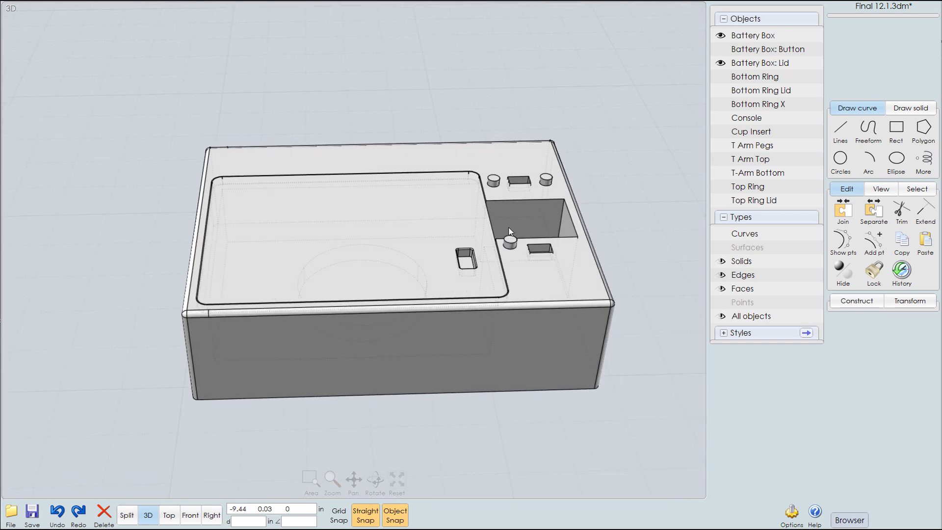
Select the battery box lid and hide it with Ctrl+H.
mouse_move(510, 231)
right_mouse_down()
mouse_move(311, 217)
mouse_move(328, 310)
mouse_move(378, 296)
mouse_move(371, 247)
mouse_move(405, 269)
mouse_move(389, 320)
mouse_move(298, 331)
mouse_move(313, 320)
mouse_move(358, 326)
mouse_move(366, 359)
mouse_move(406, 202)
right_mouse_up()
left_click(407, 202)
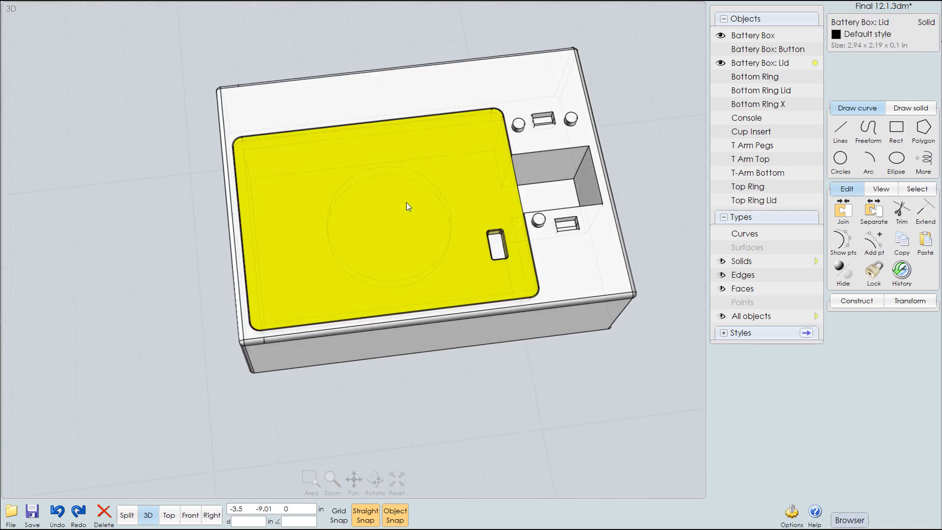
key("ctrl+h")
scroll(406, 202, "up", 3)
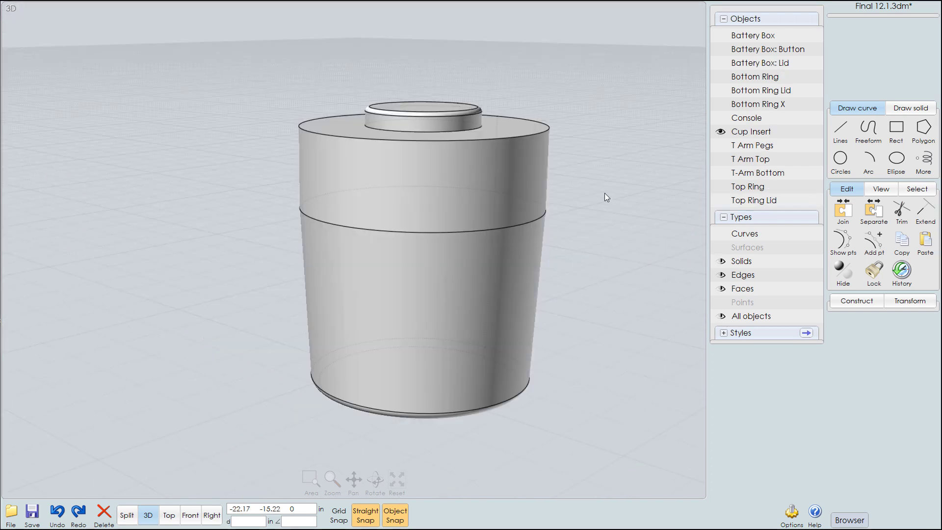
Inspect the Cup Insert by selecting its solid, ring edge and seam edge.
right_click_drag(605, 197, 505, 284)
left_click(366, 198)
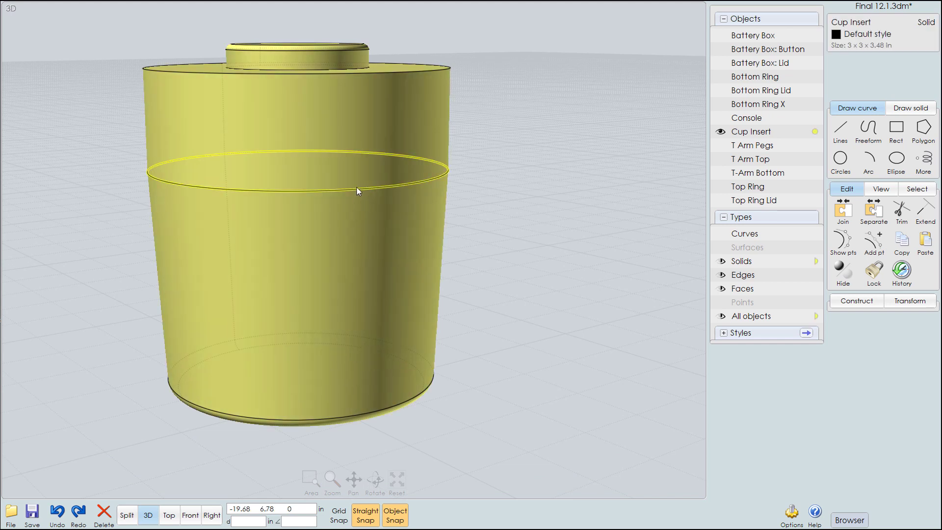
left_click(356, 191)
left_click(357, 191)
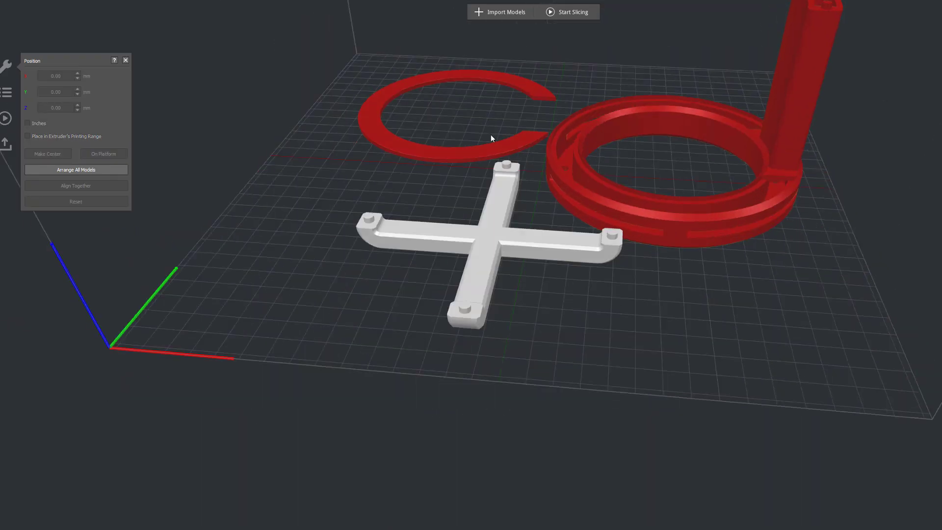
Move the small ring over the cross, then arrange all models across the build plate.
left_click_drag(477, 137, 375, 410)
left_click(76, 169)
right_click_drag(660, 200, 612, 312)
Auto-generate supports under the large ring and check them from around the part.
left_click(6, 65)
left_click(71, 158)
scroll(497, 240, "up", 5)
right_click_drag(461, 206, 489, 336)
key("r")
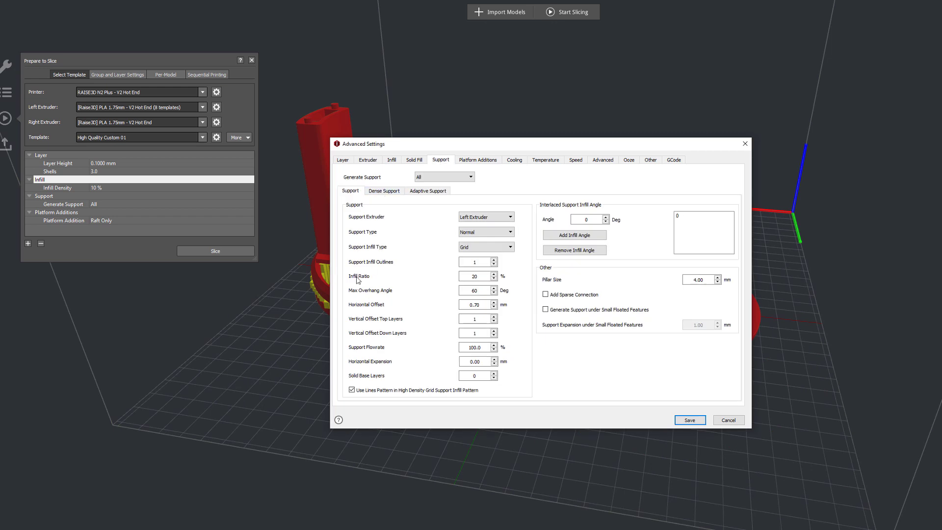
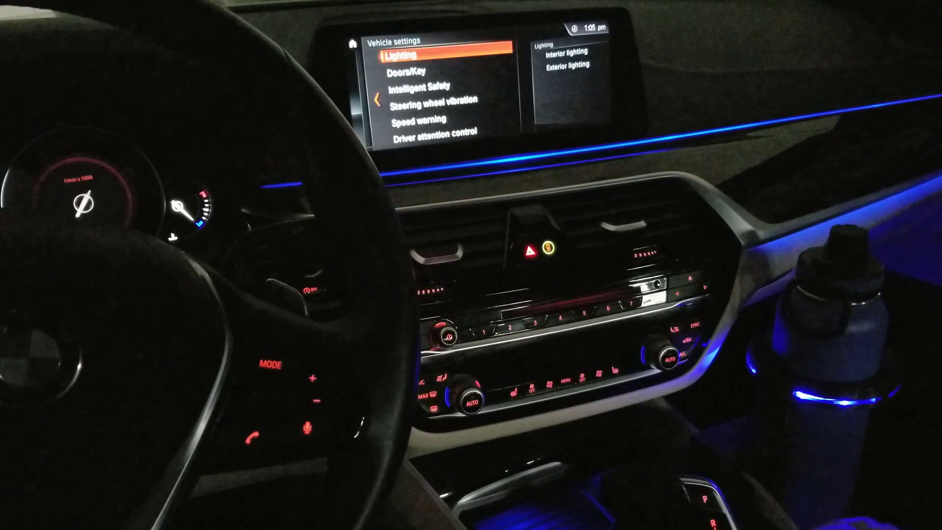
Go into Lighting, then Interior lighting, and move down to the ambient Color setting.
key("Return")
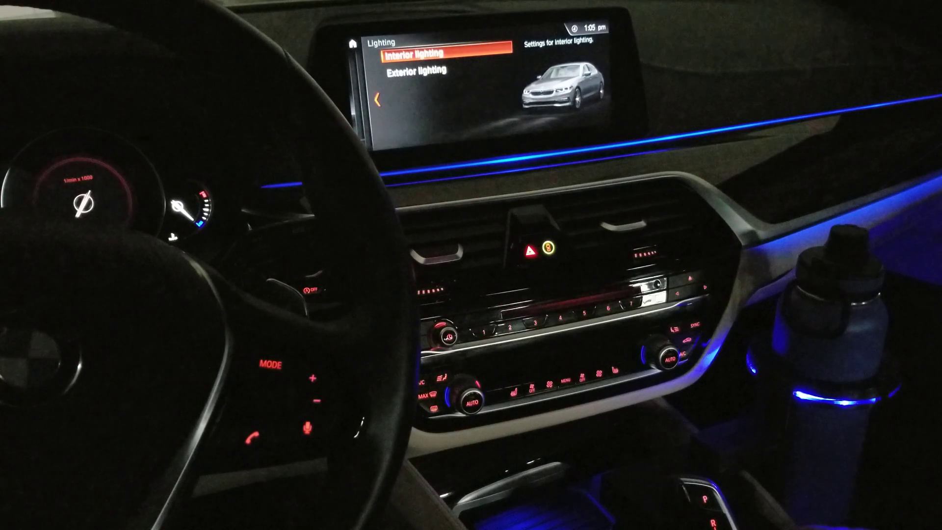
key("Return")
key("Down")
Open the ambient colour list and cycle the lighting through Green, Lilac and back toward Blue.
key("Return")
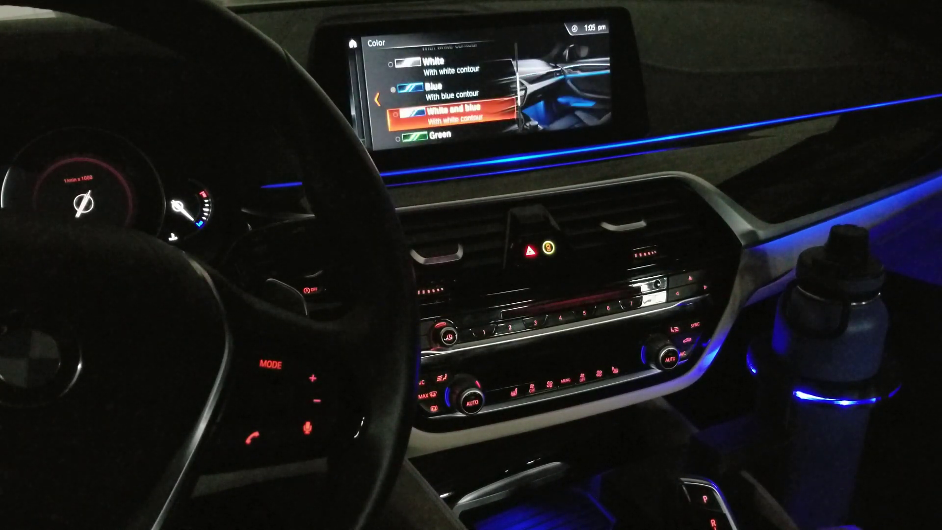
key("Return")
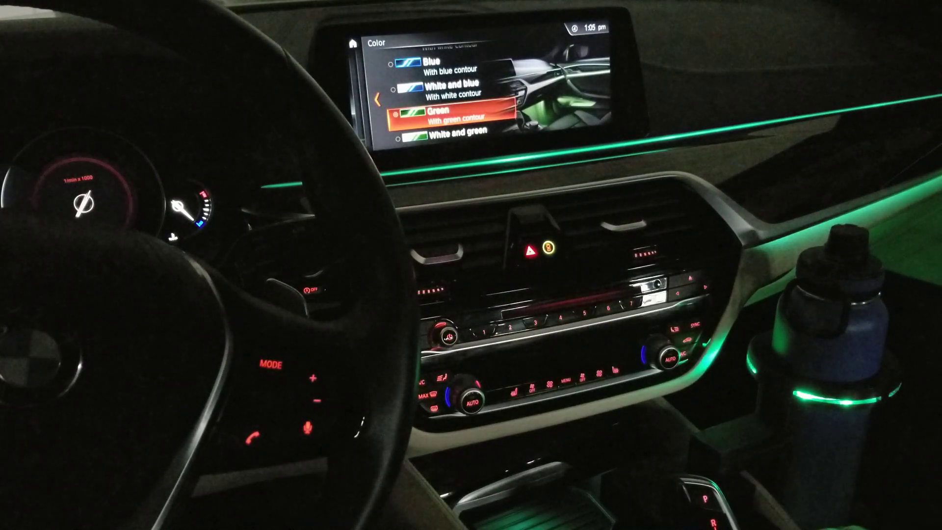
left_click(457, 132)
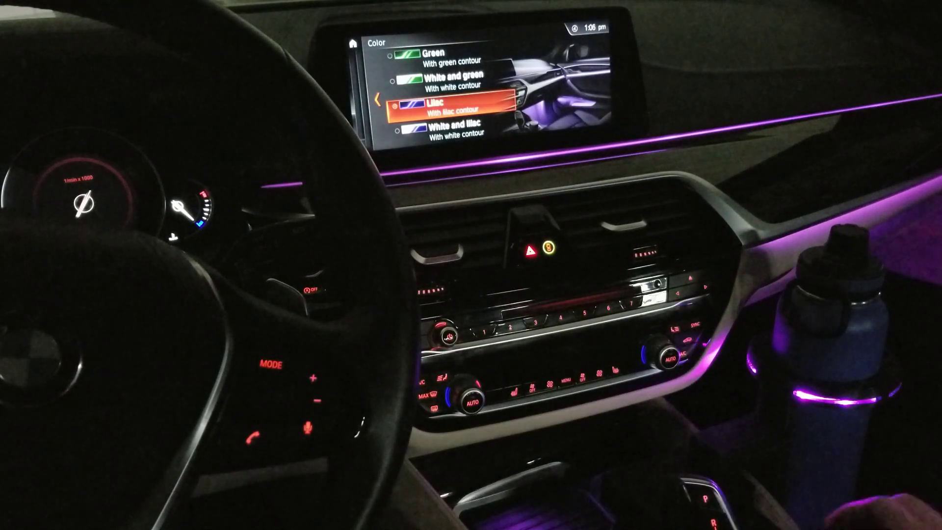
key("Up")
key("Up")
key("Up")
key("Up")
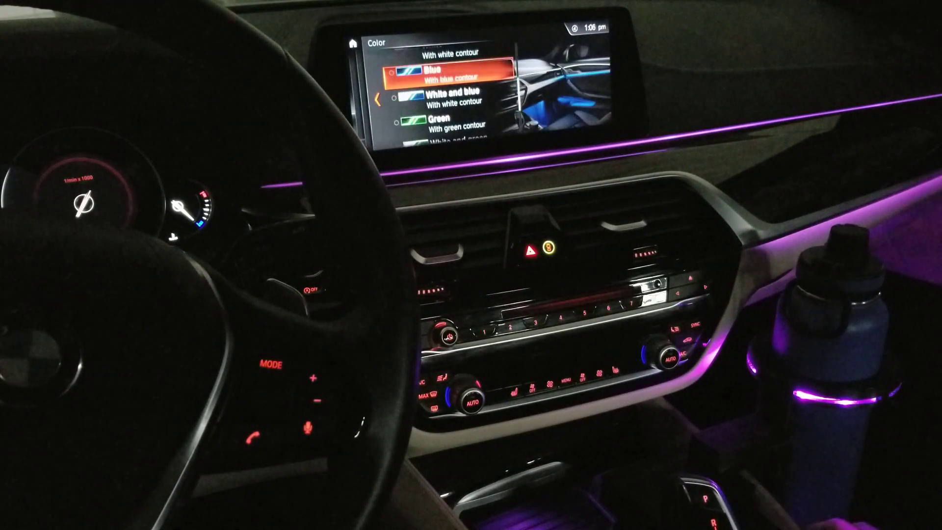